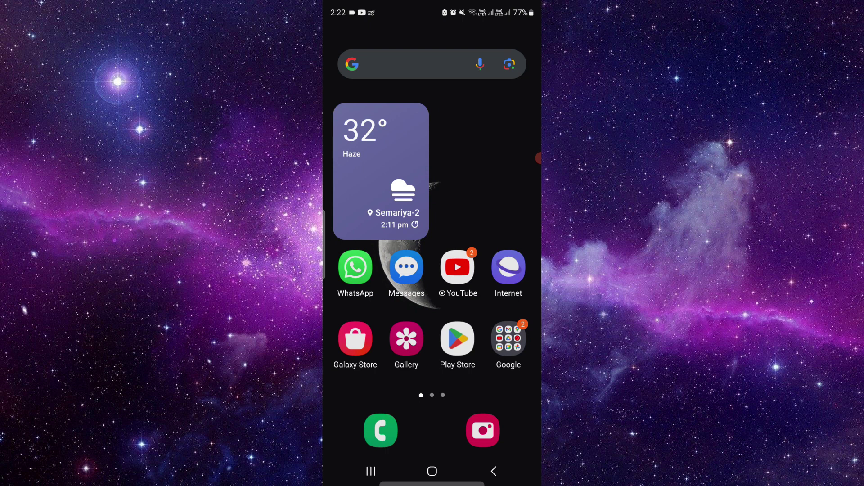
scroll(433, 270, "down", 3)
Search the apps for "x" and launch the X app
left_click(420, 34)
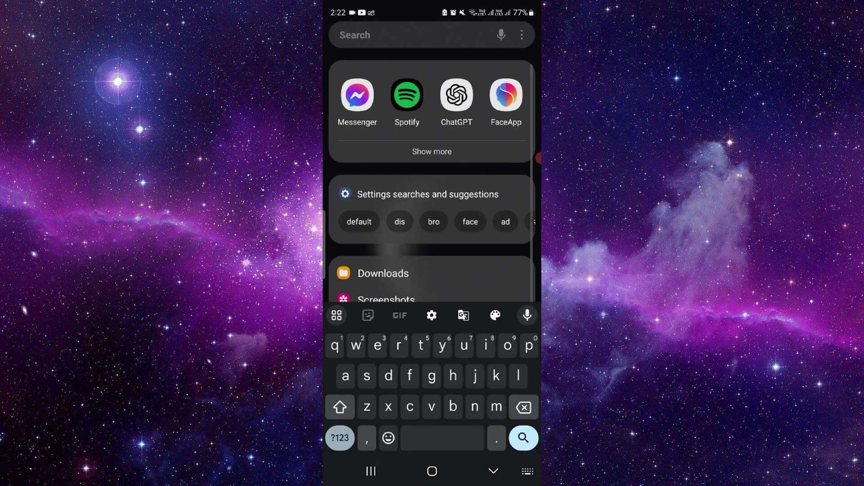
type("x")
left_click(358, 95)
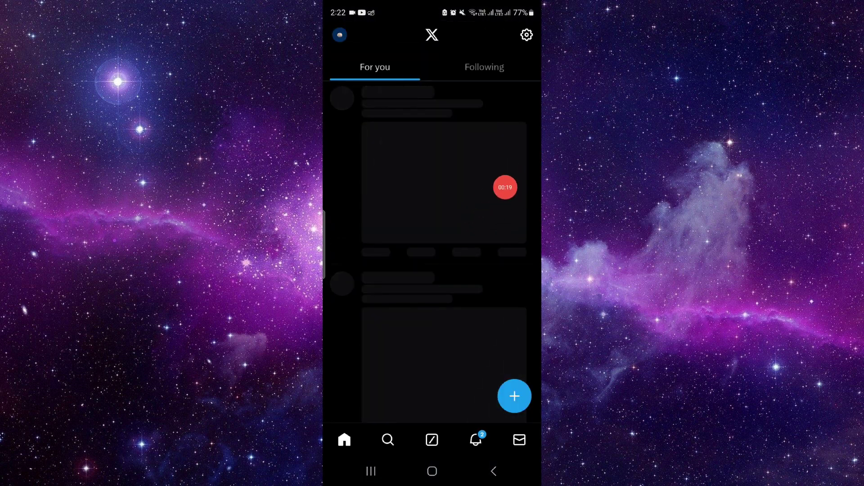
Visit Spaces from the account side menu, then switch to the Notifications list
left_click(340, 34)
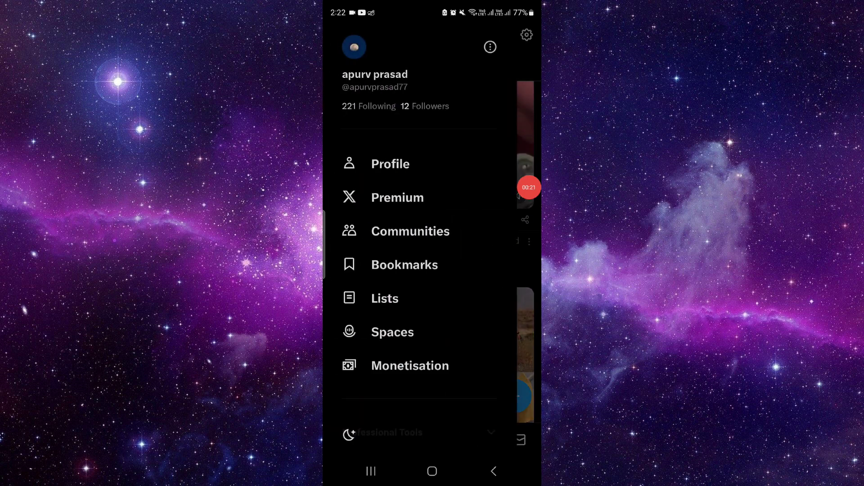
scroll(419, 270, "down", 2)
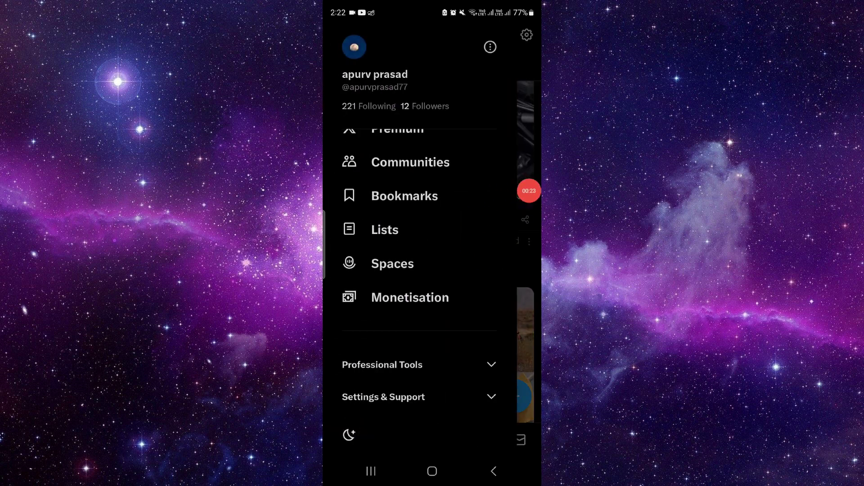
left_click(392, 266)
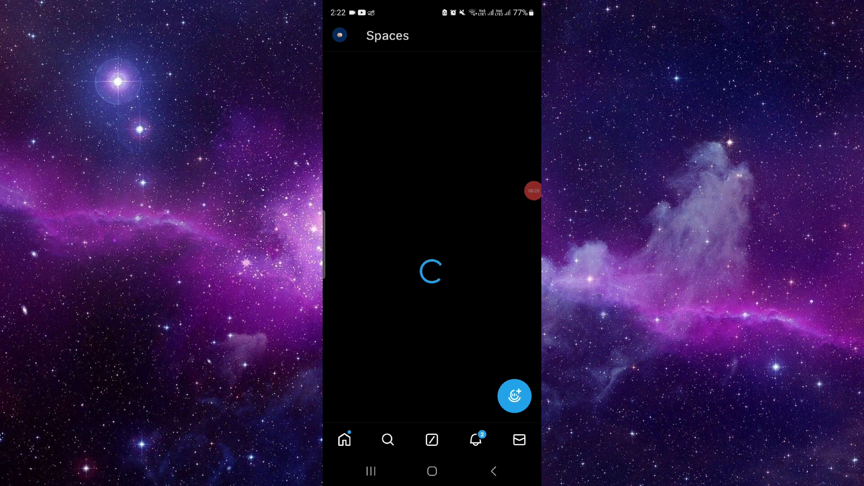
left_click(478, 439)
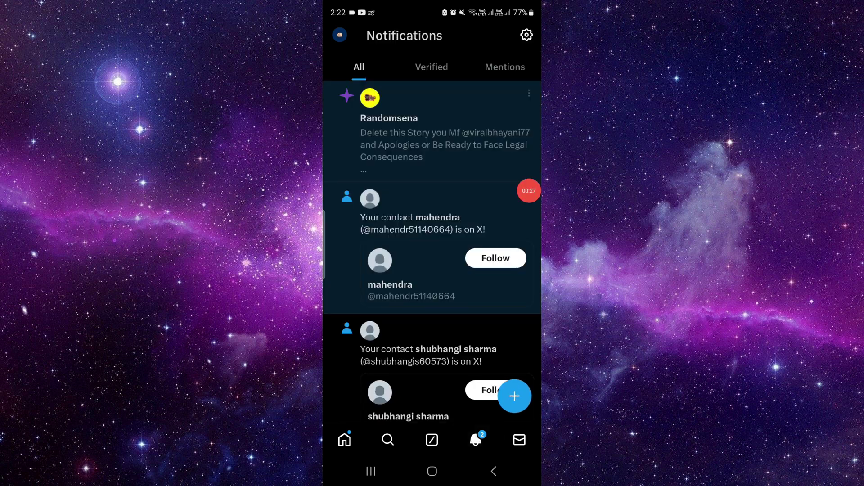
View your own profile's Replies tab, then go back to Notifications
left_click(339, 36)
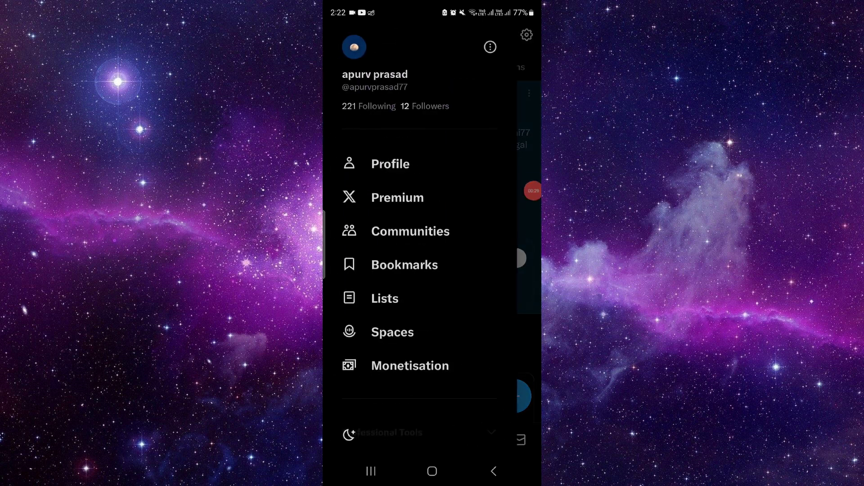
left_click(391, 166)
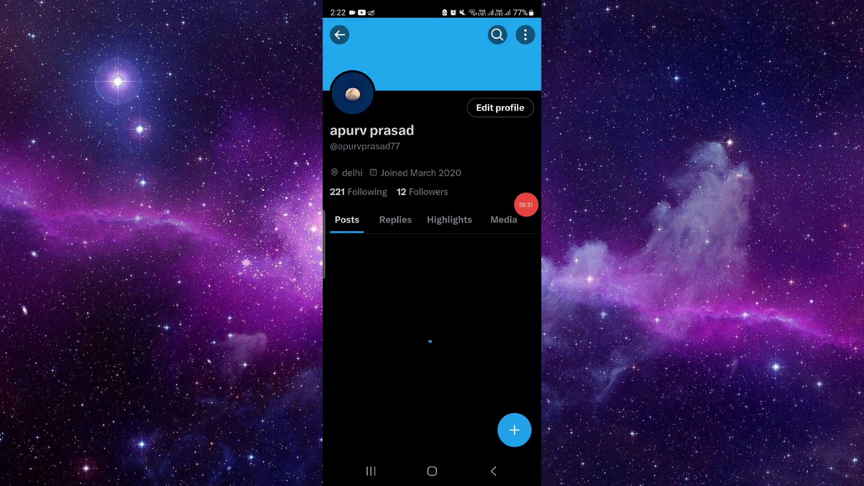
left_click(395, 219)
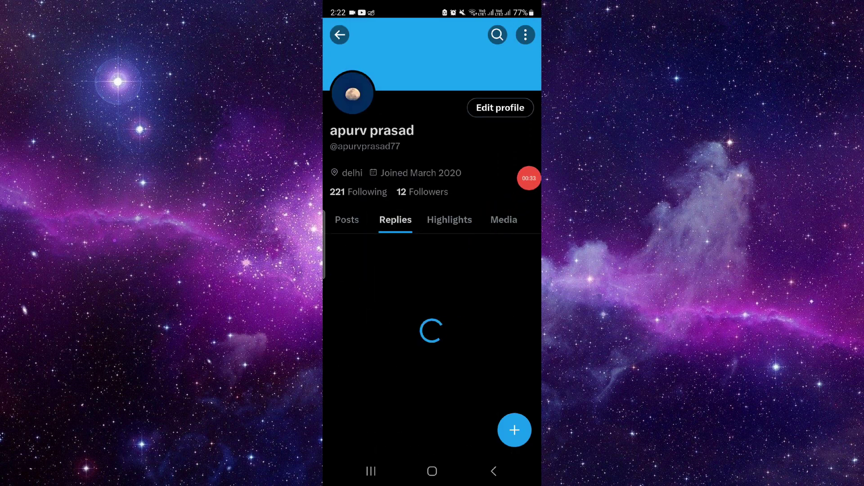
scroll(432, 303, "down", 2)
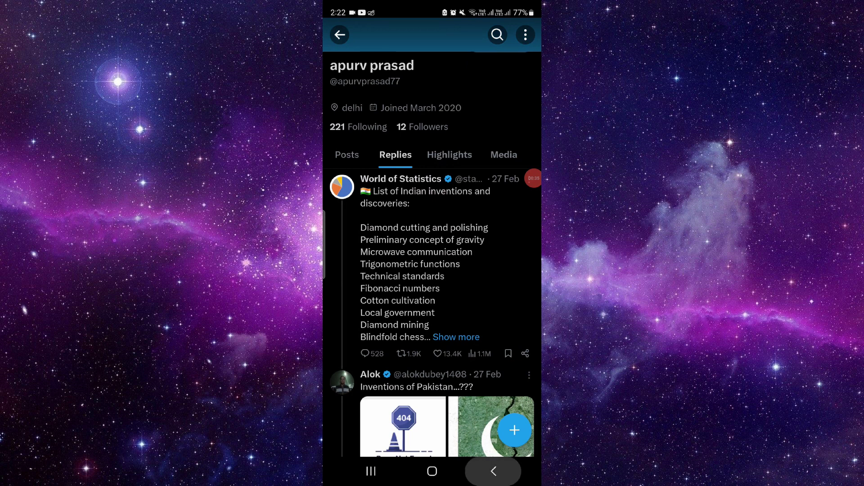
left_click(494, 471)
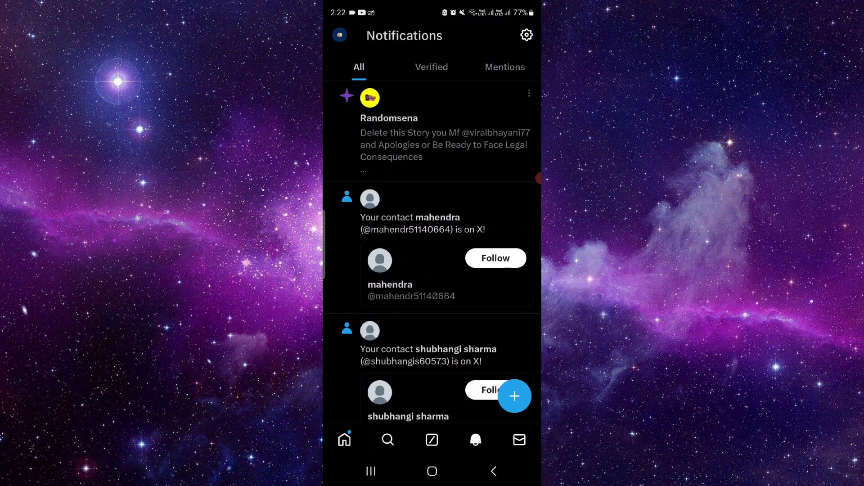
Return to the For you feed, then leave X via Recents for the home screen
left_click(494, 471)
scroll(432, 243, "down", 5)
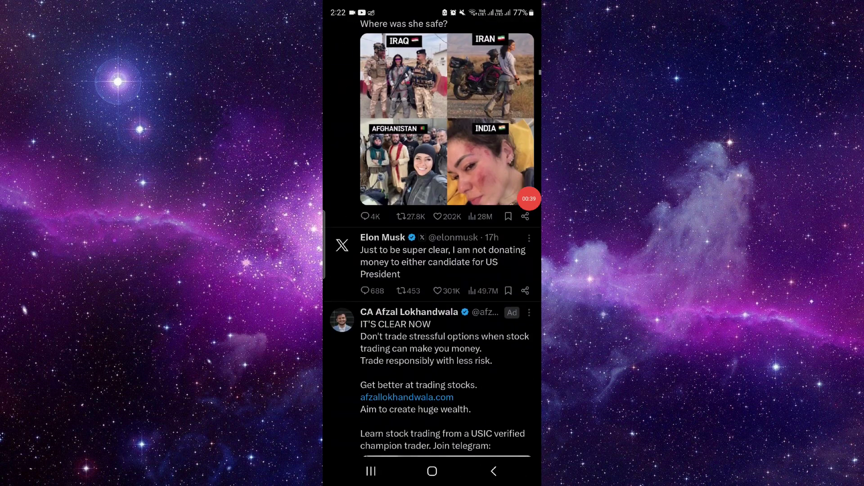
scroll(432, 270, "down", 2)
scroll(432, 270, "up", 4)
left_click(371, 471)
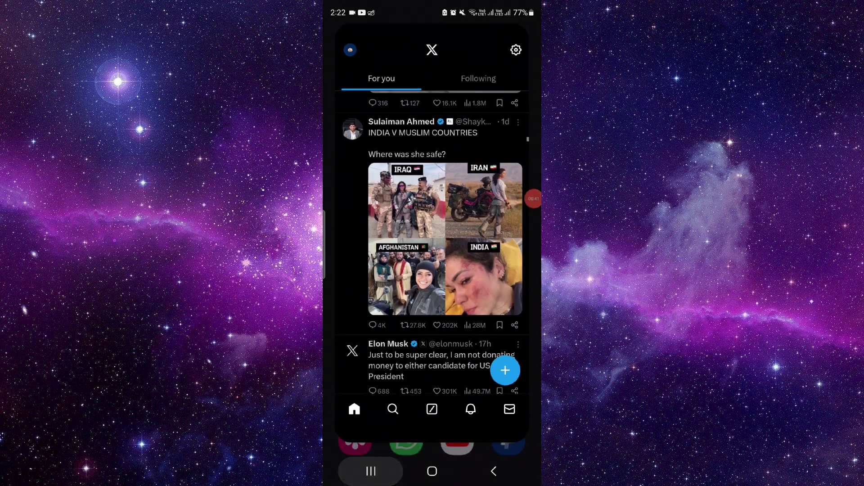
left_click(432, 471)
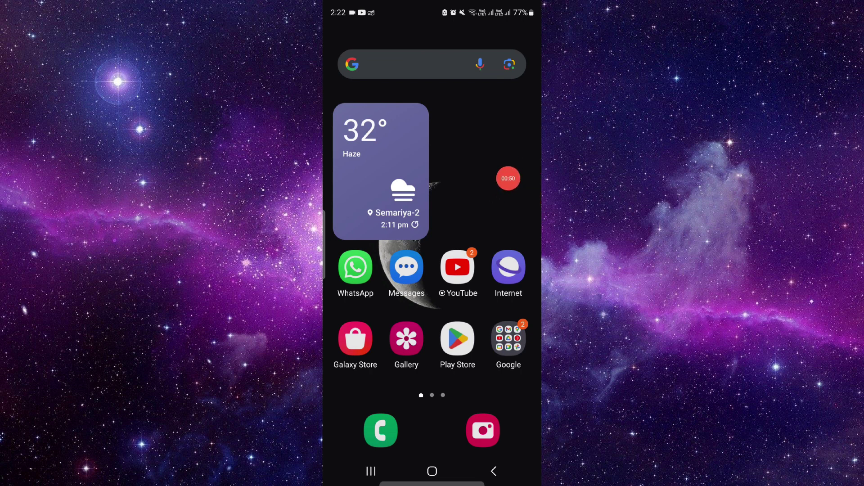
left_click_drag(432, 6, 432, 271)
left_click(520, 298)
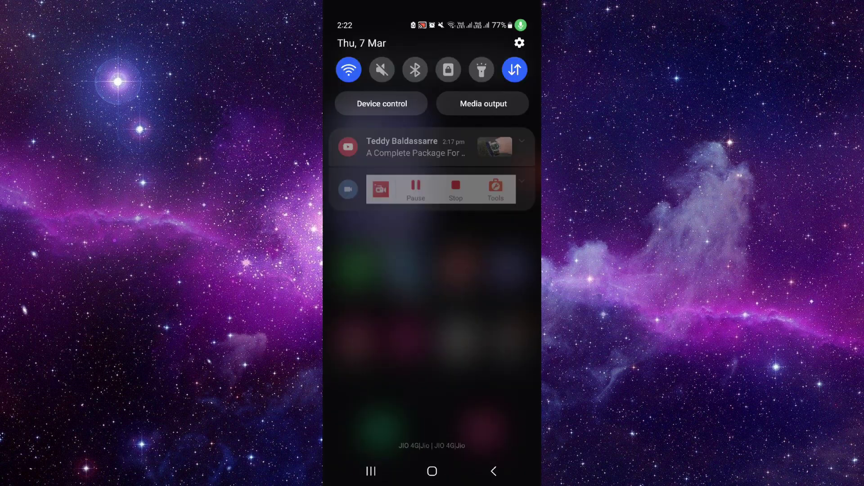
key("Escape")
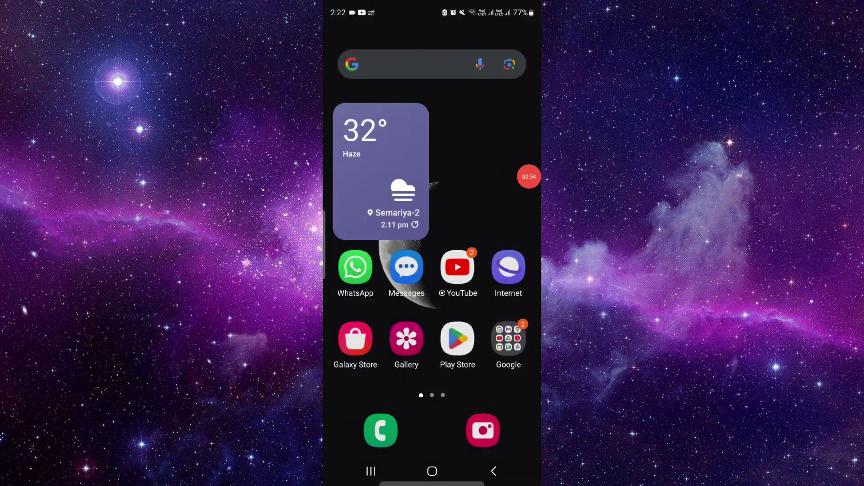